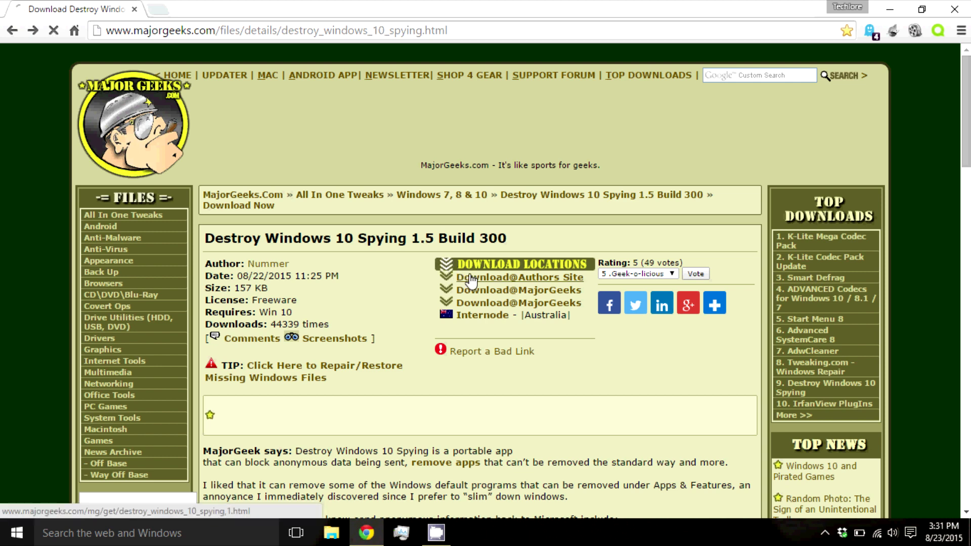
Start the Destroy Windows 10 Spying 1.5 Build 300 download from the author's site.
click(470, 280)
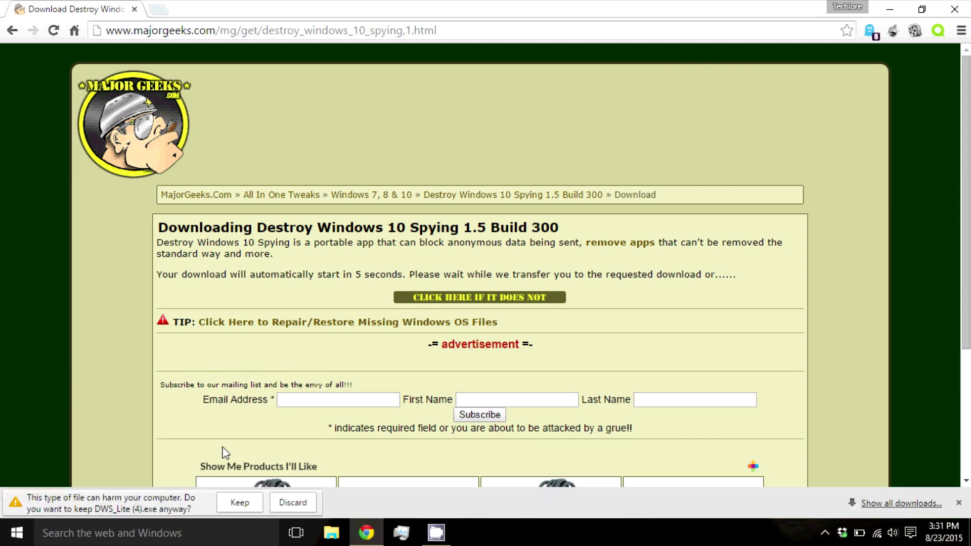
Keep the flagged DWS_Lite download and minimize Chrome.
click(243, 502)
click(99, 503)
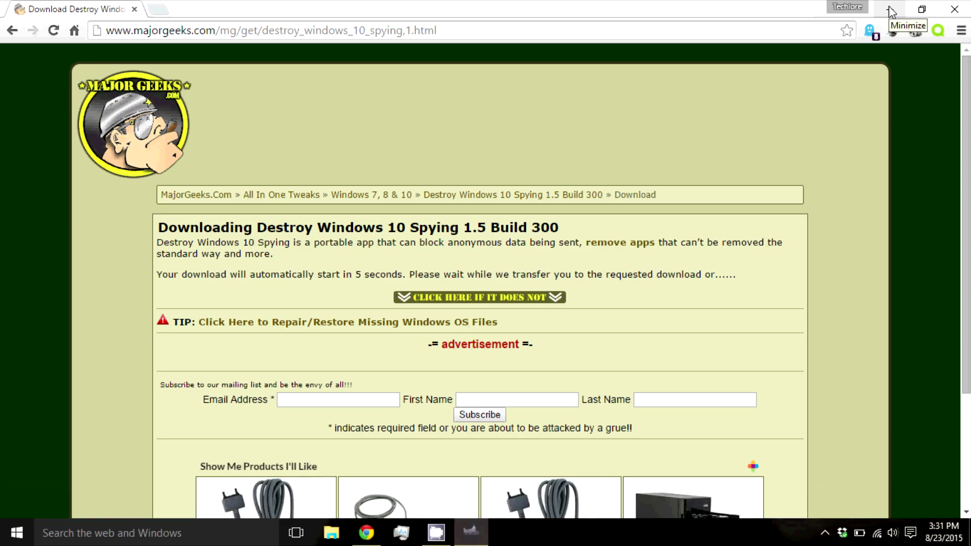
In DWS Lite's Settings, enable professional mode with Disable windows defender left unchecked.
click(890, 9)
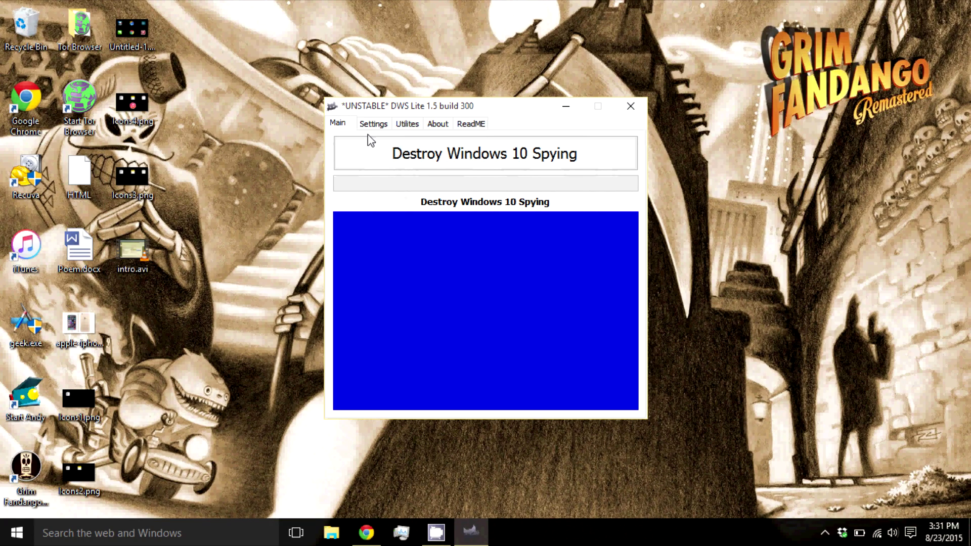
click(374, 126)
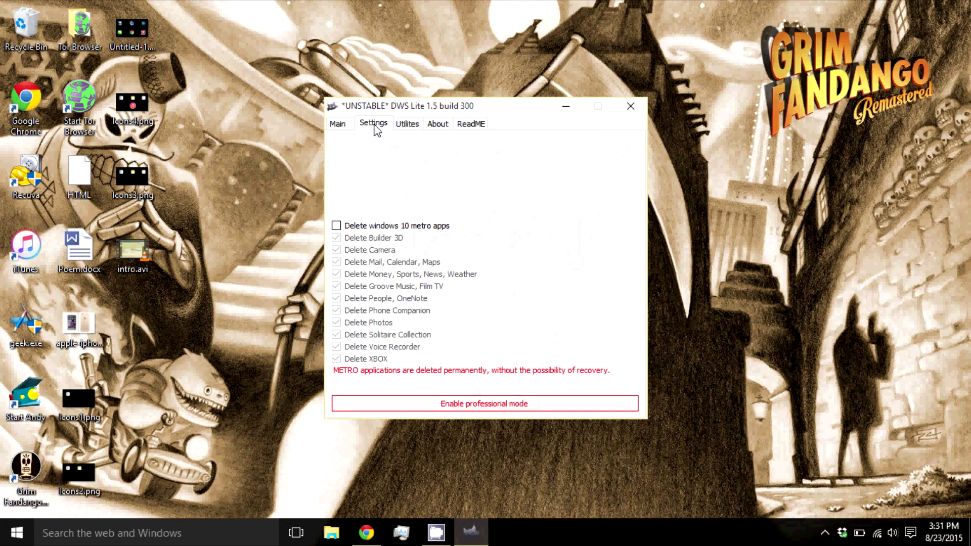
click(456, 409)
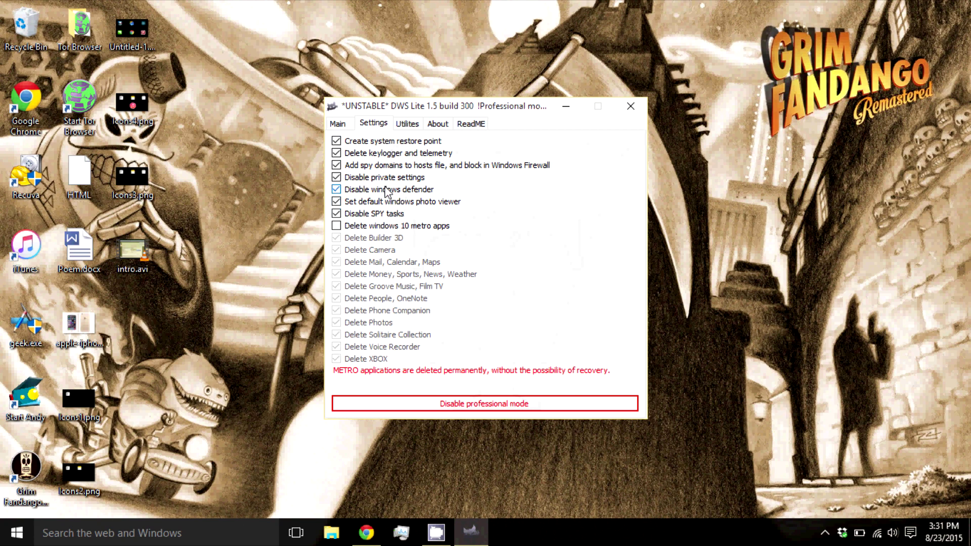
click(336, 190)
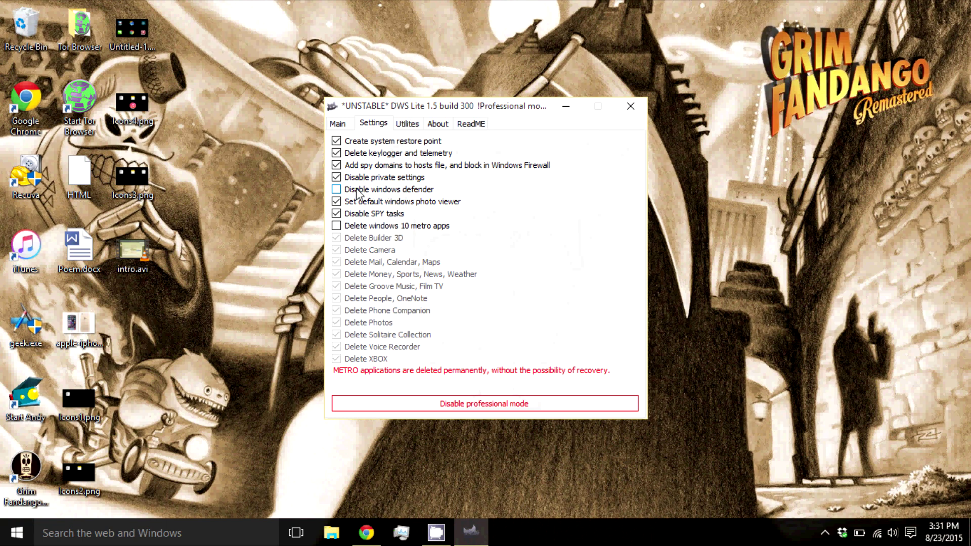
click(337, 190)
click(337, 190)
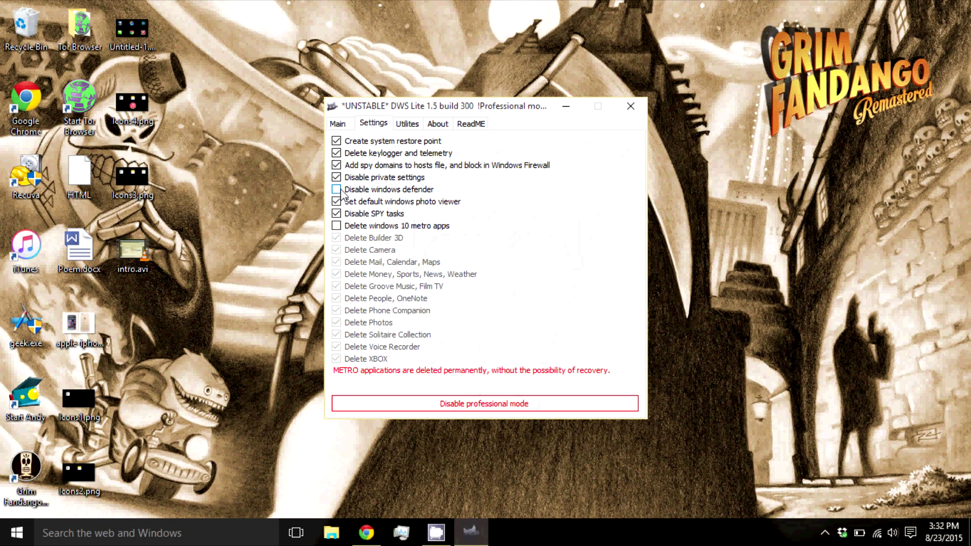
click(337, 227)
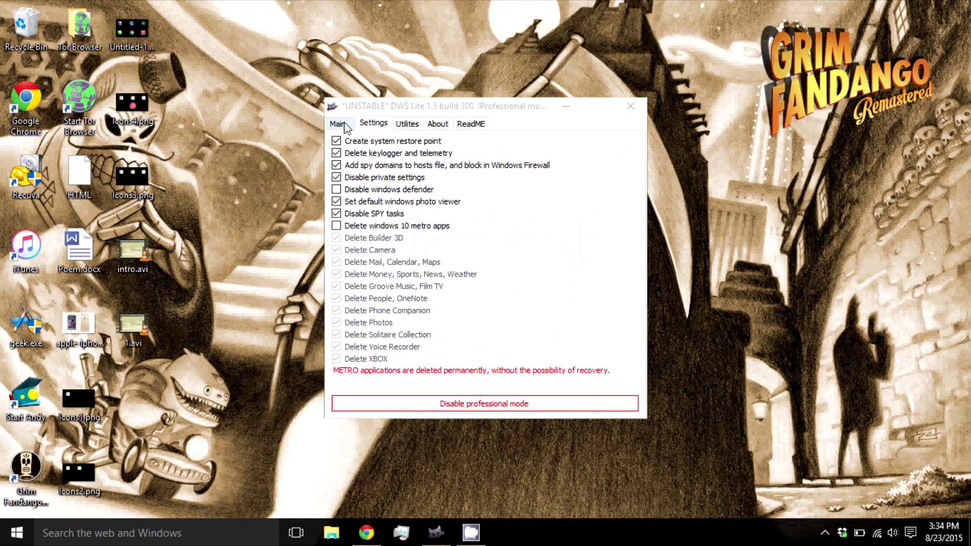
Run Destroy Windows 10 Spying from the Main tab until Complete, then close the tool.
click(340, 124)
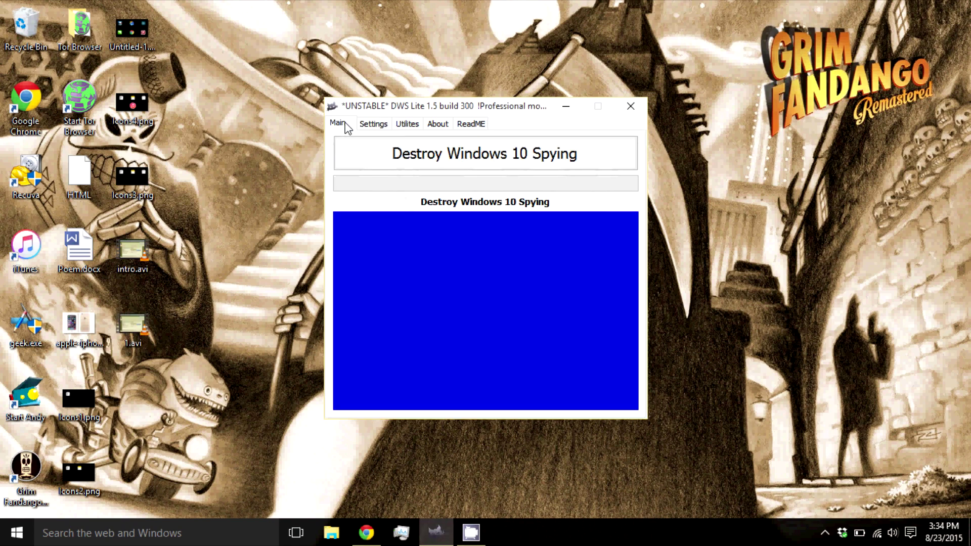
click(436, 162)
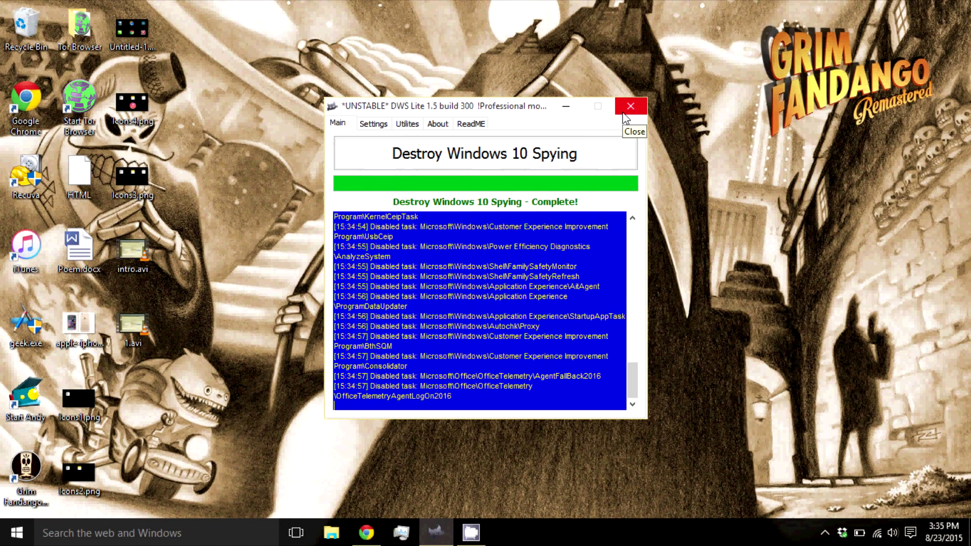
click(624, 111)
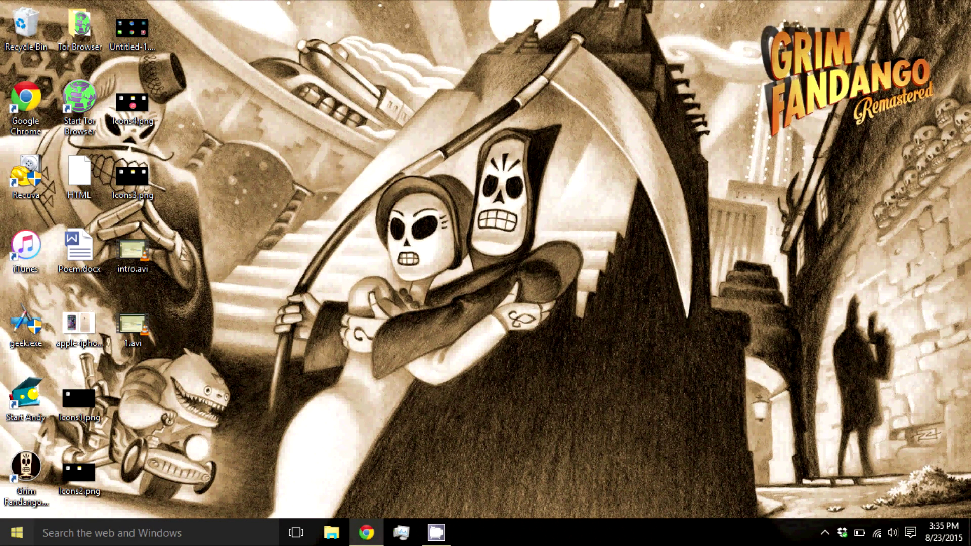
Launch Windows Settings from the Start menu and maximize its window.
click(16, 533)
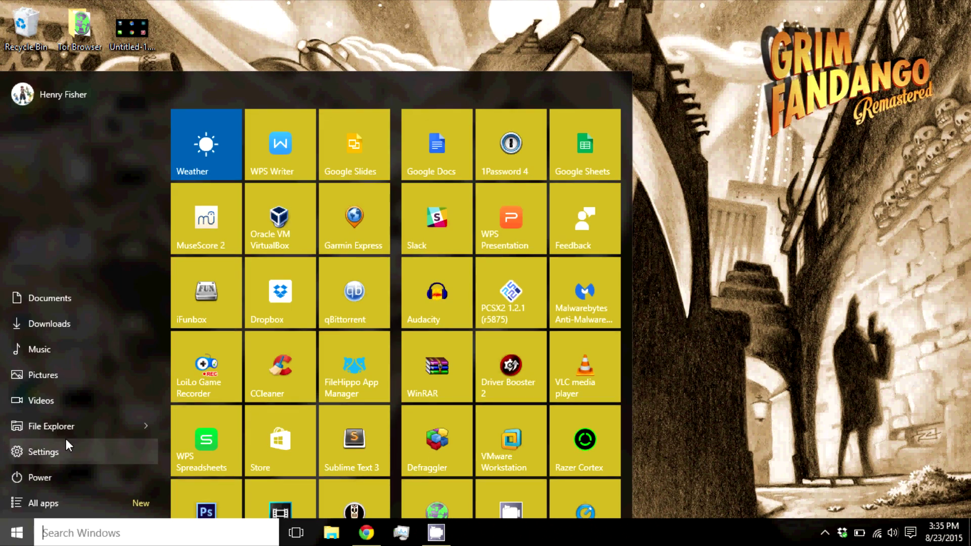
click(43, 451)
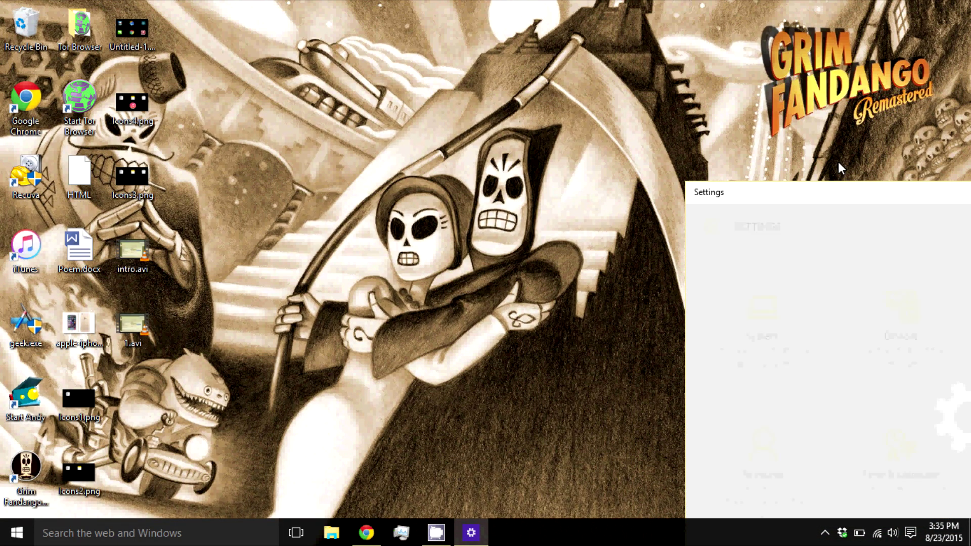
drag(871, 195, 485, 4)
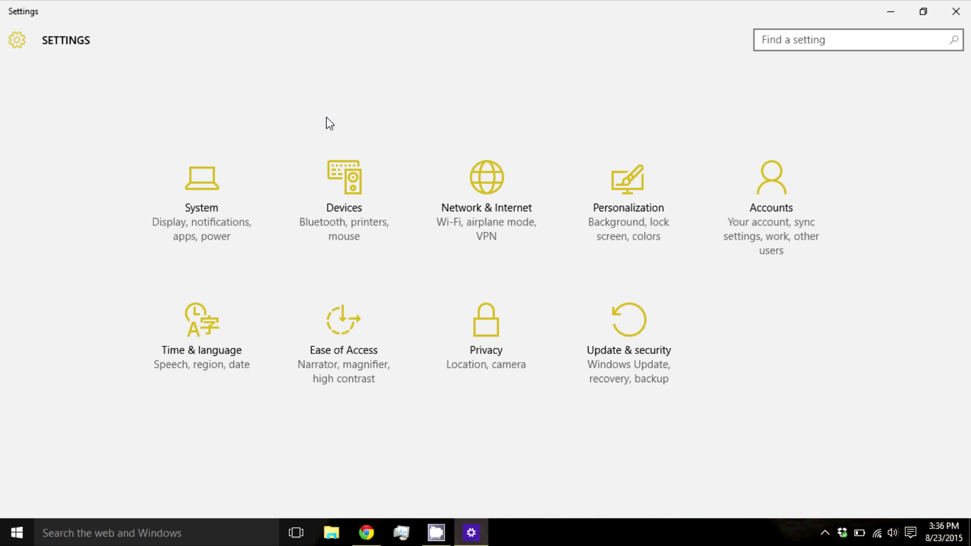
Switch Wi-Fi Sense Off for suggested open hotspots and networks shared by contacts.
click(516, 215)
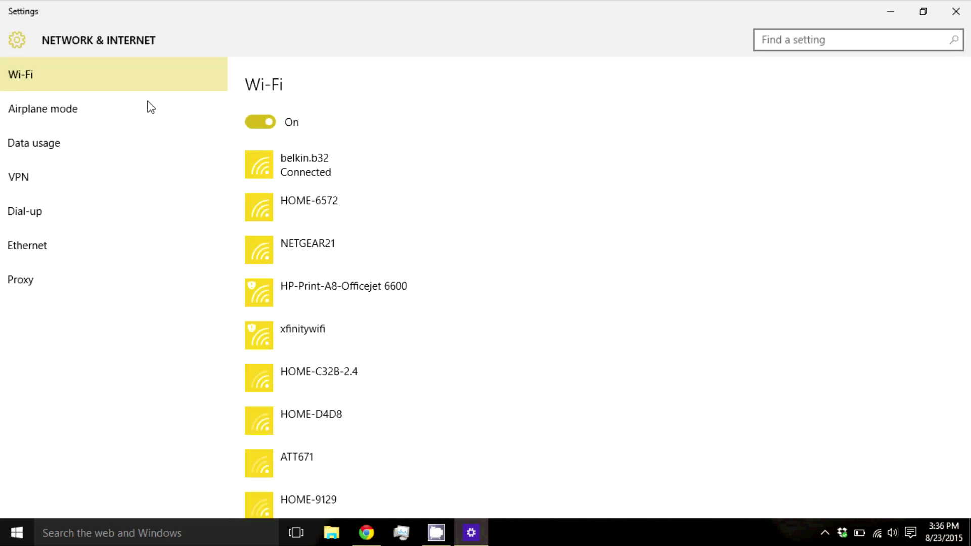
scroll(454, 271, down, 10)
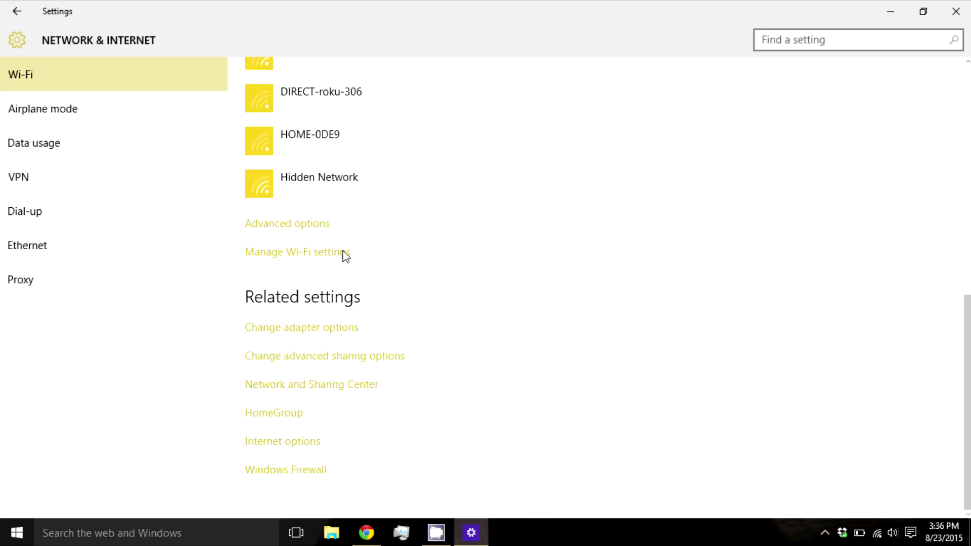
click(312, 256)
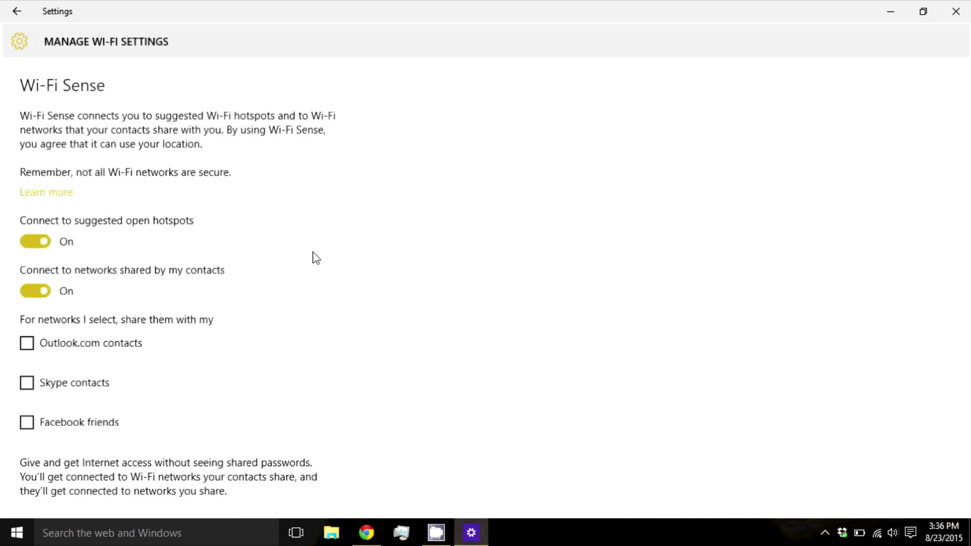
click(39, 242)
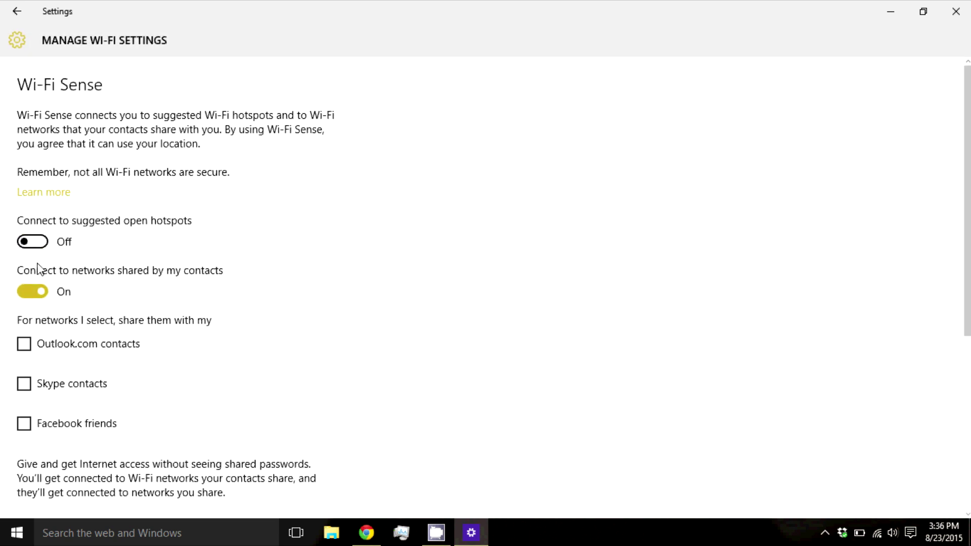
click(35, 291)
scroll(92, 309, down, 3)
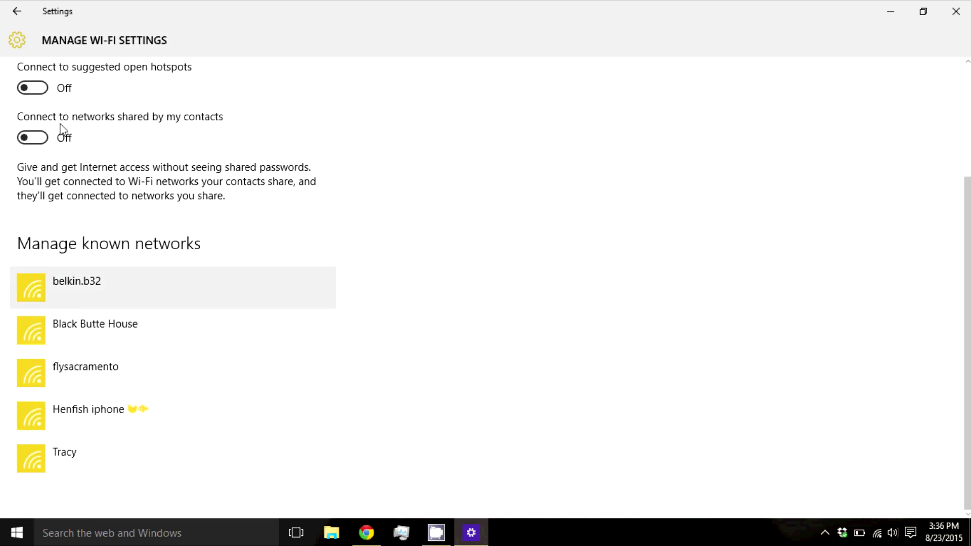
click(14, 14)
Turn off SmartScreen Filter, the advertising ID and websites' language-list access in Privacy > General.
click(14, 13)
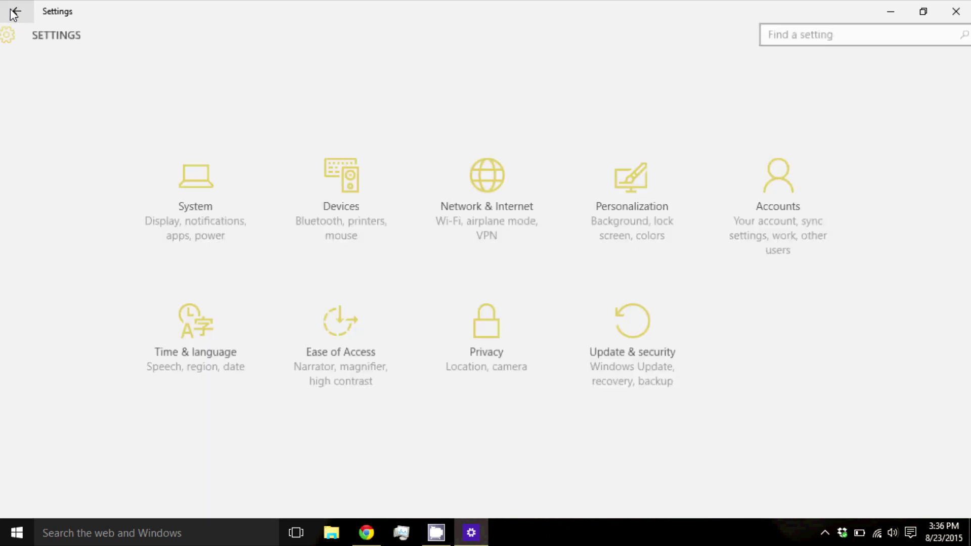
click(472, 336)
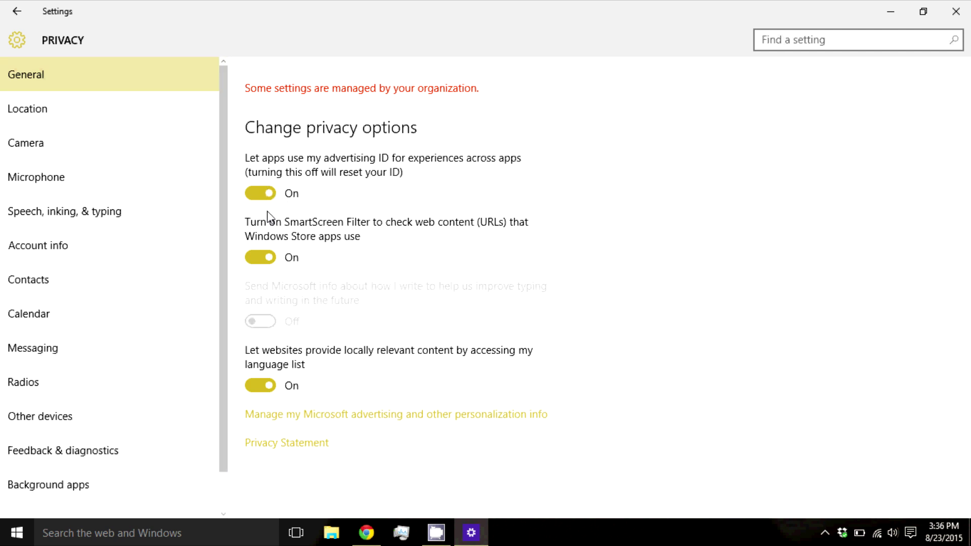
click(267, 259)
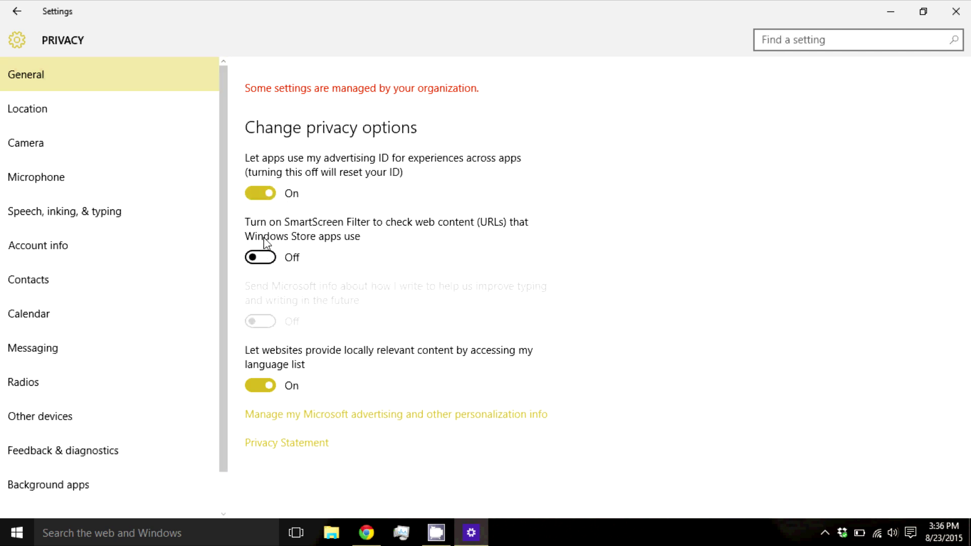
click(263, 193)
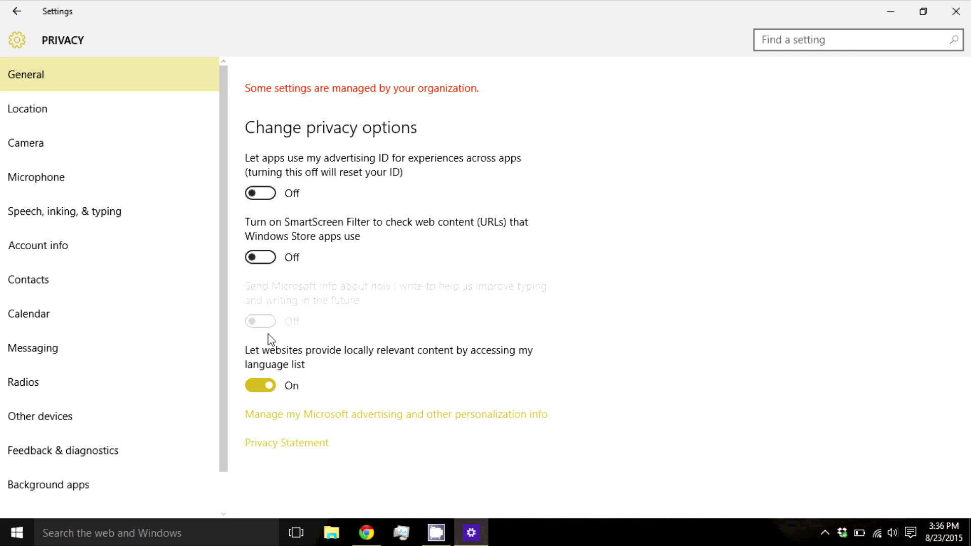
click(267, 385)
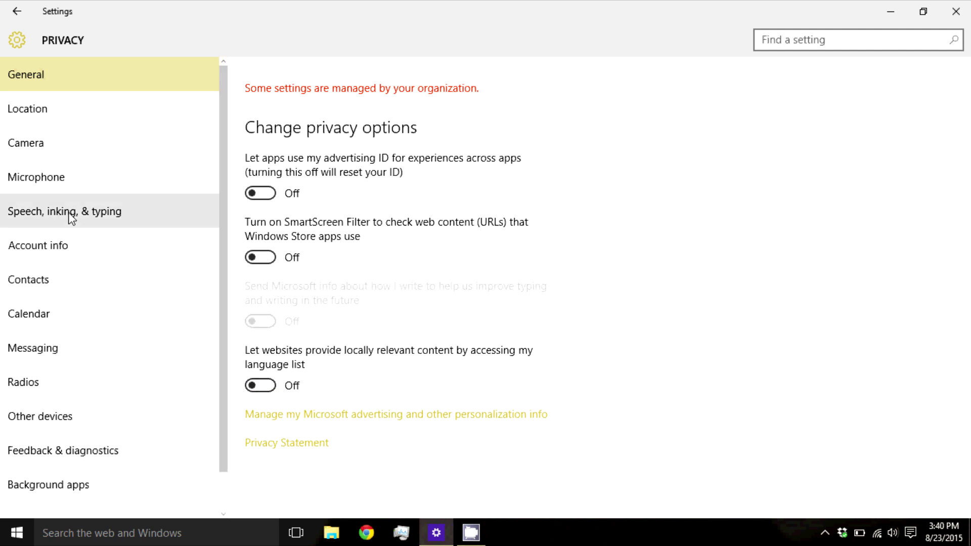
Turn off Getting to know you on the Speech, inking, & typing privacy page.
click(68, 211)
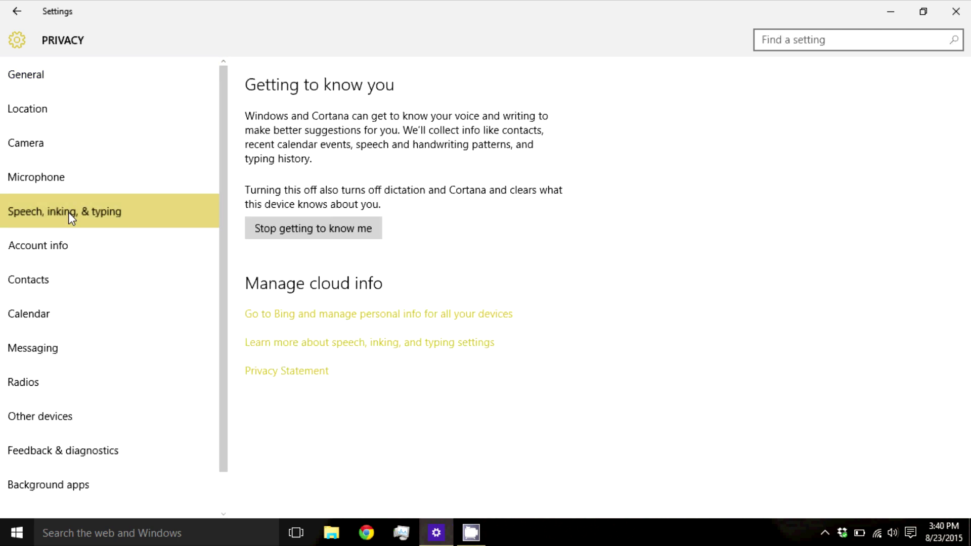
click(324, 238)
click(365, 197)
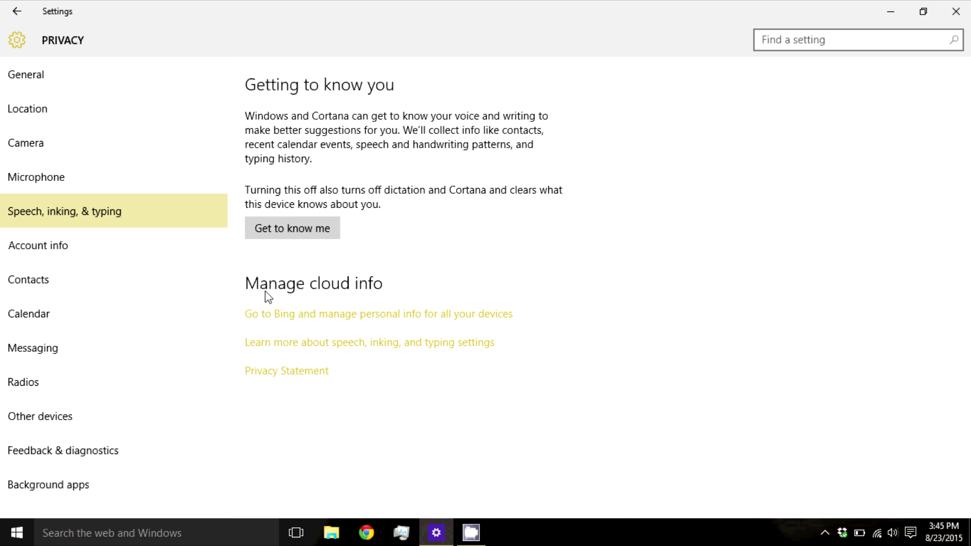
View the Start power options without restarting, then minimize Settings.
click(16, 532)
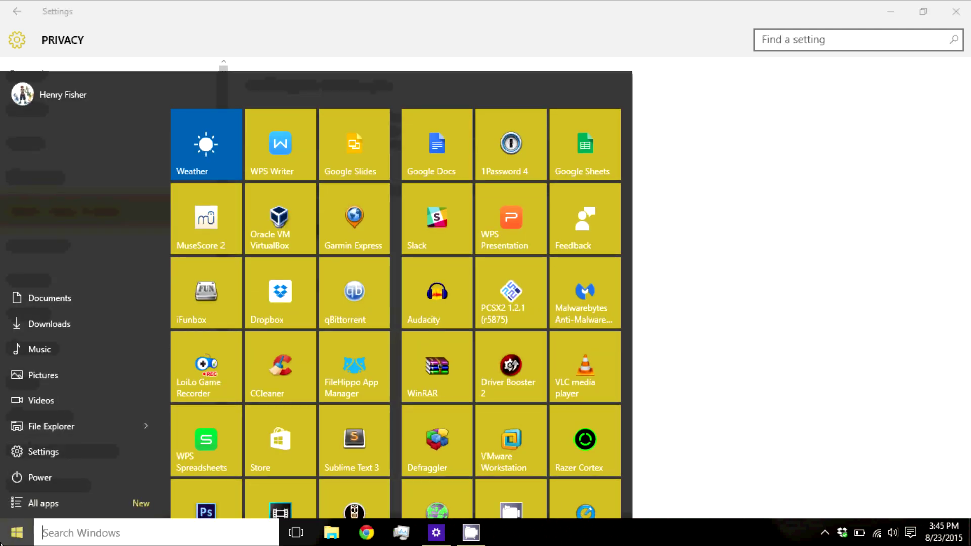
click(33, 475)
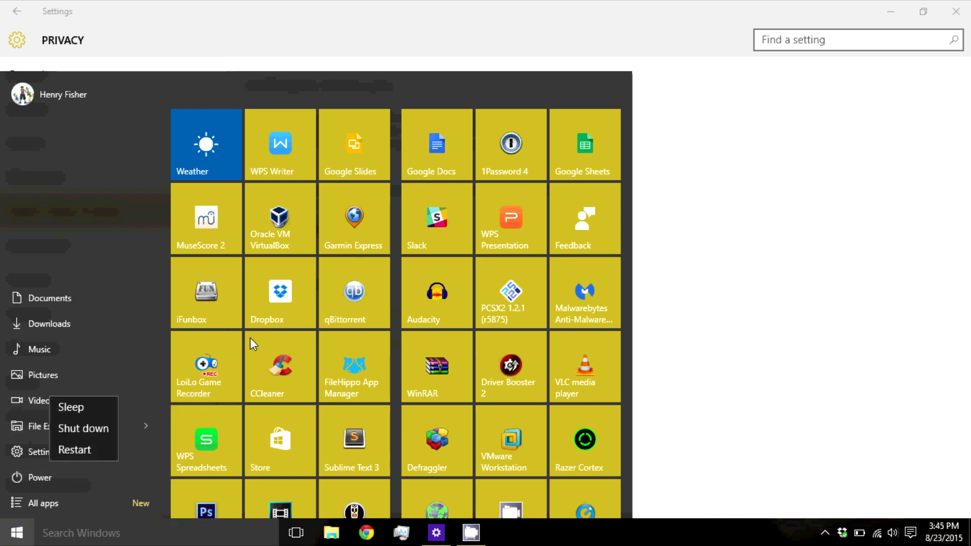
click(816, 126)
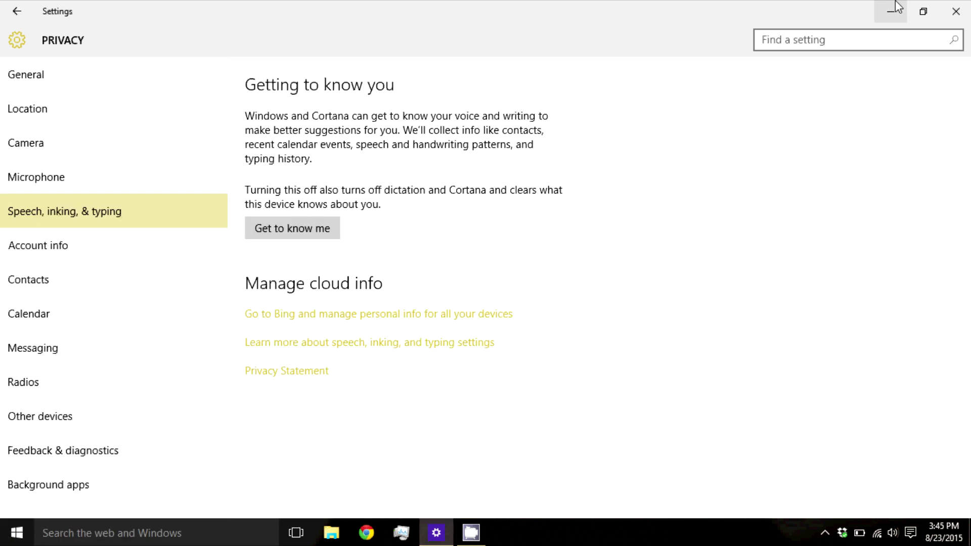
click(896, 7)
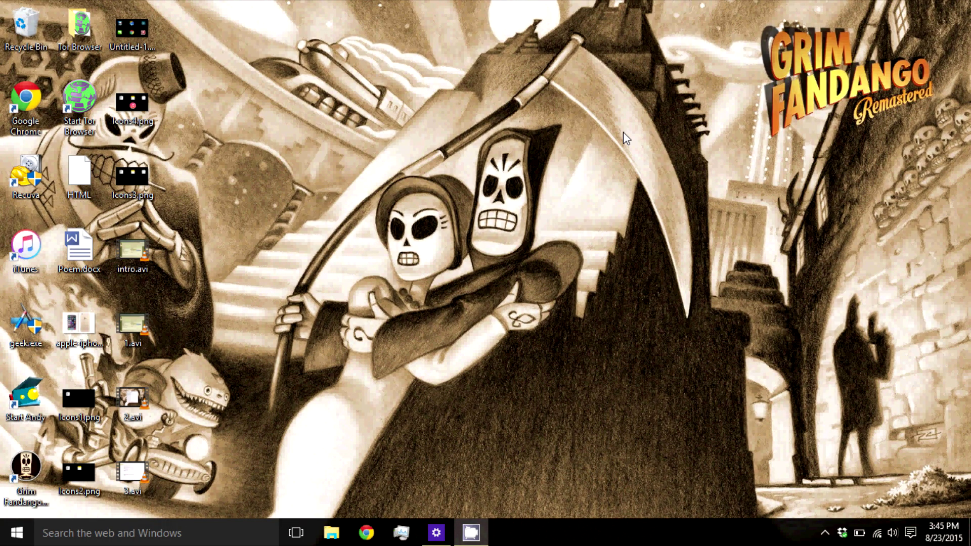